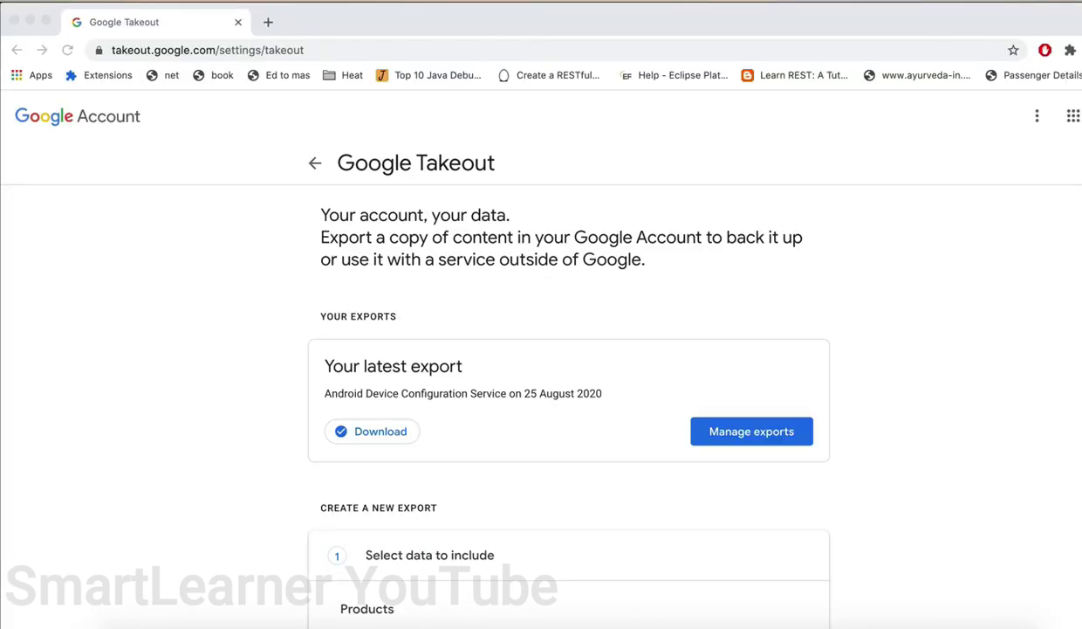
Step: Look through the product list and check the Arts & Culture export formats
scroll(541, 393, down, 1)
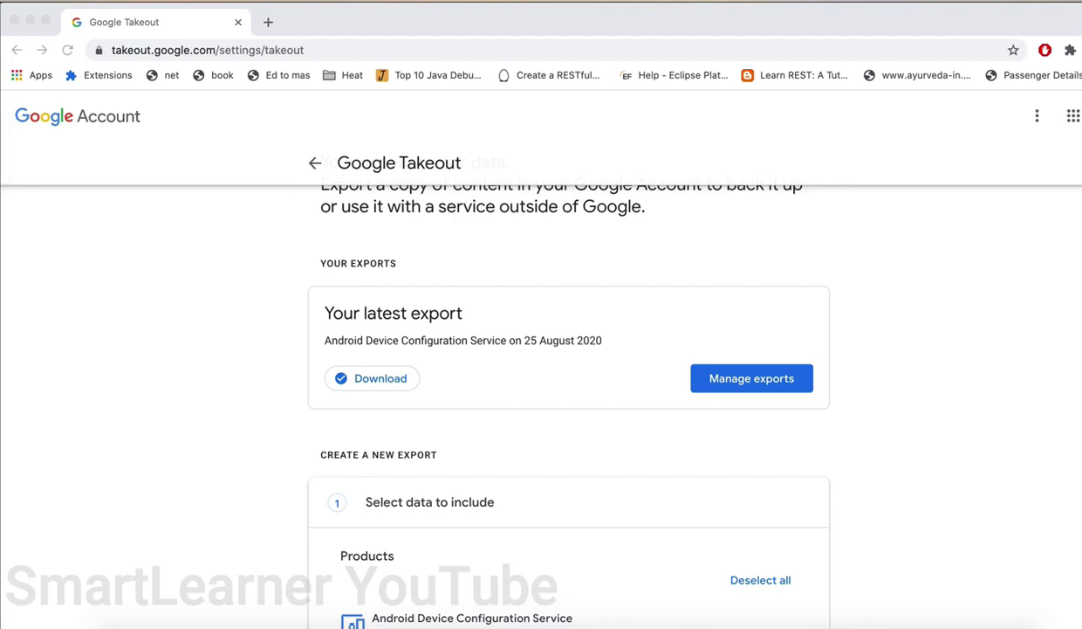
scroll(551, 393, down, 3)
scroll(551, 393, down, 3)
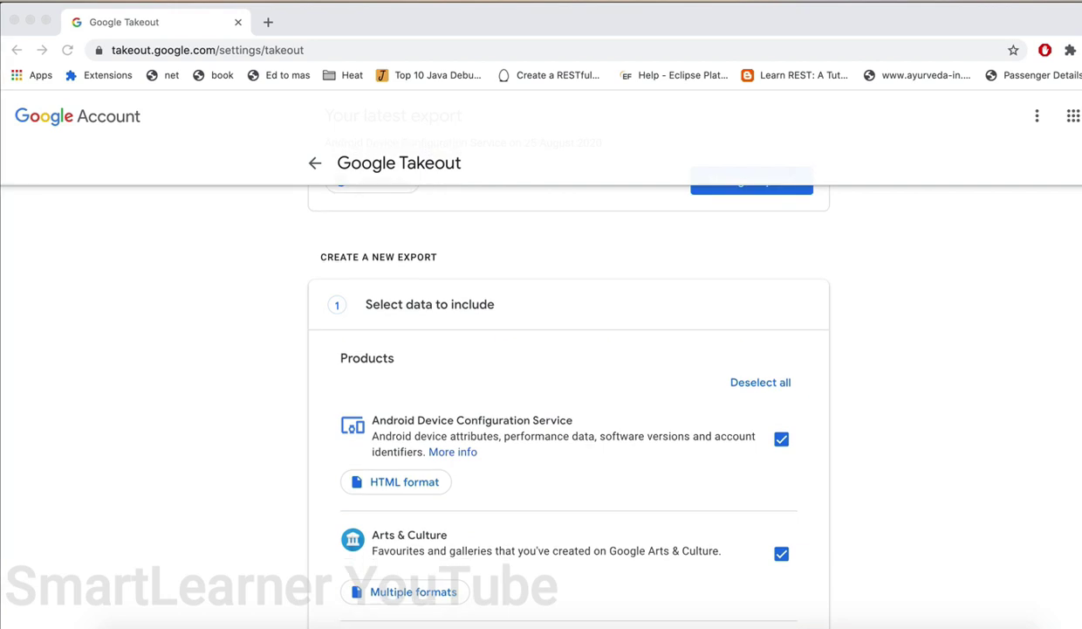
scroll(550, 393, down, 10)
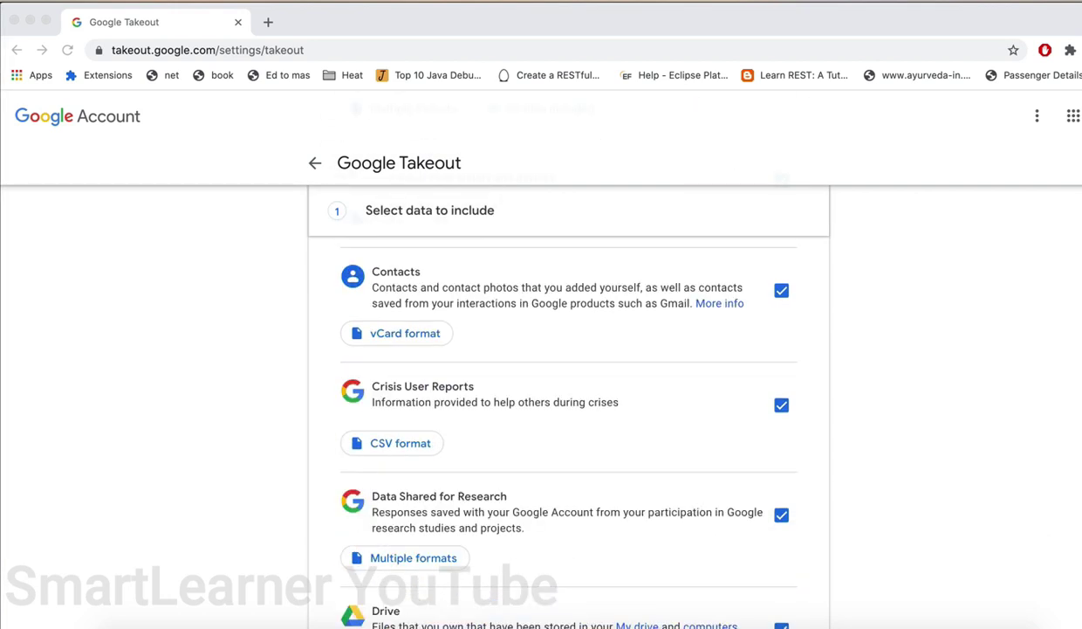
scroll(551, 393, down, 5)
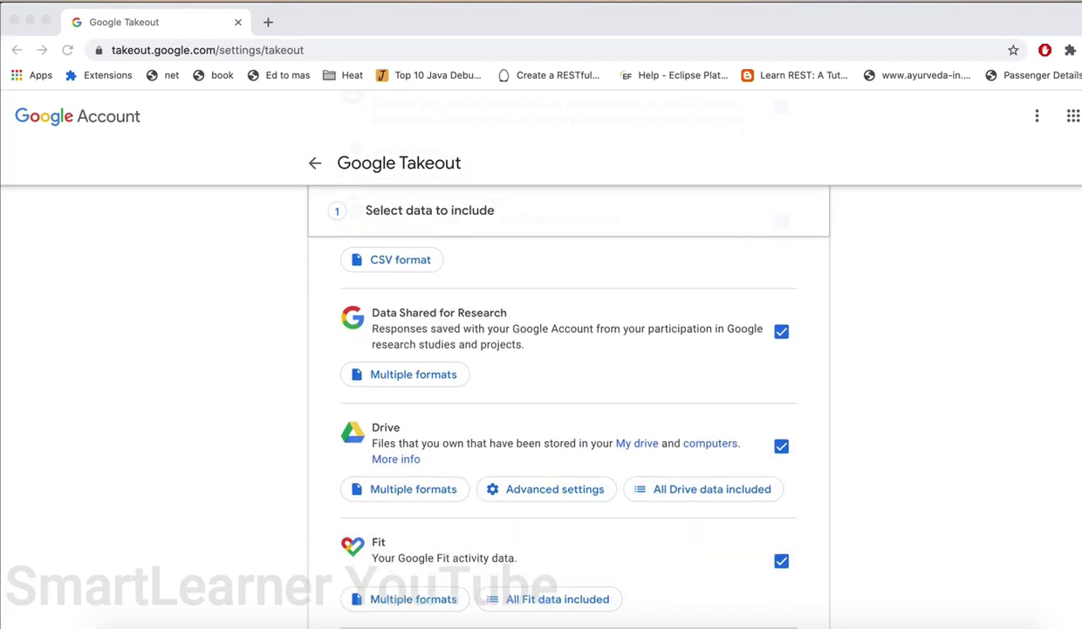
scroll(551, 393, down, 20)
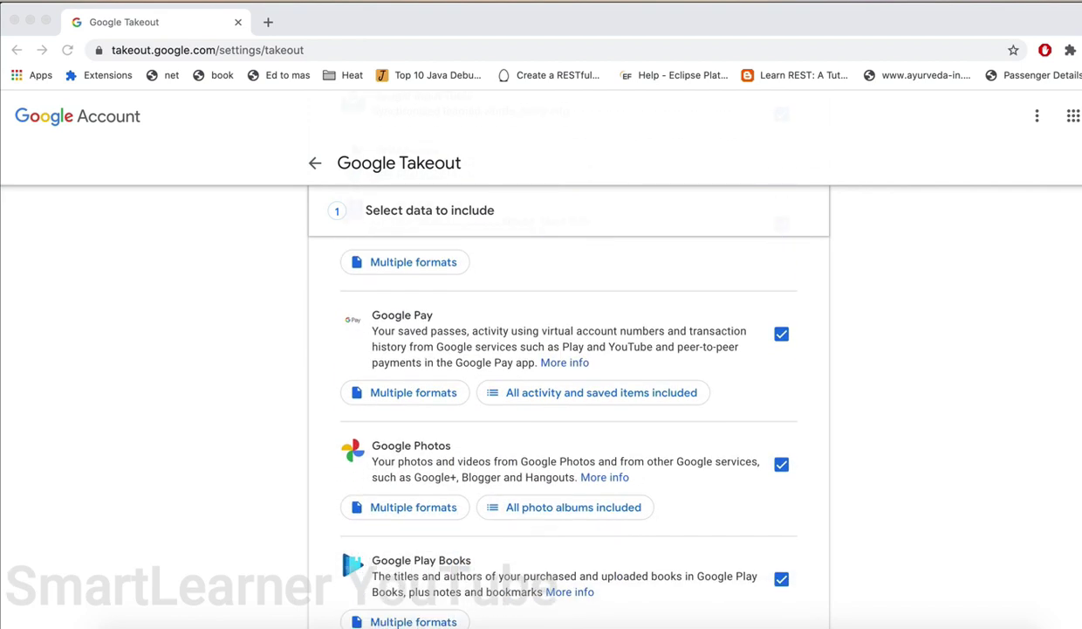
scroll(551, 392, down, 18)
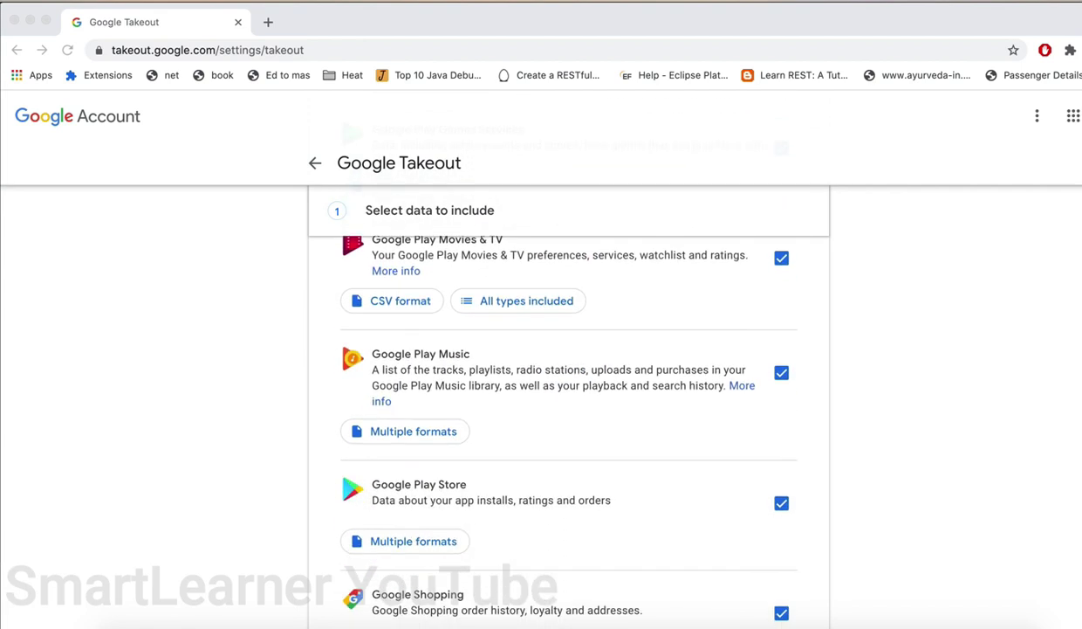
scroll(551, 393, down, 9)
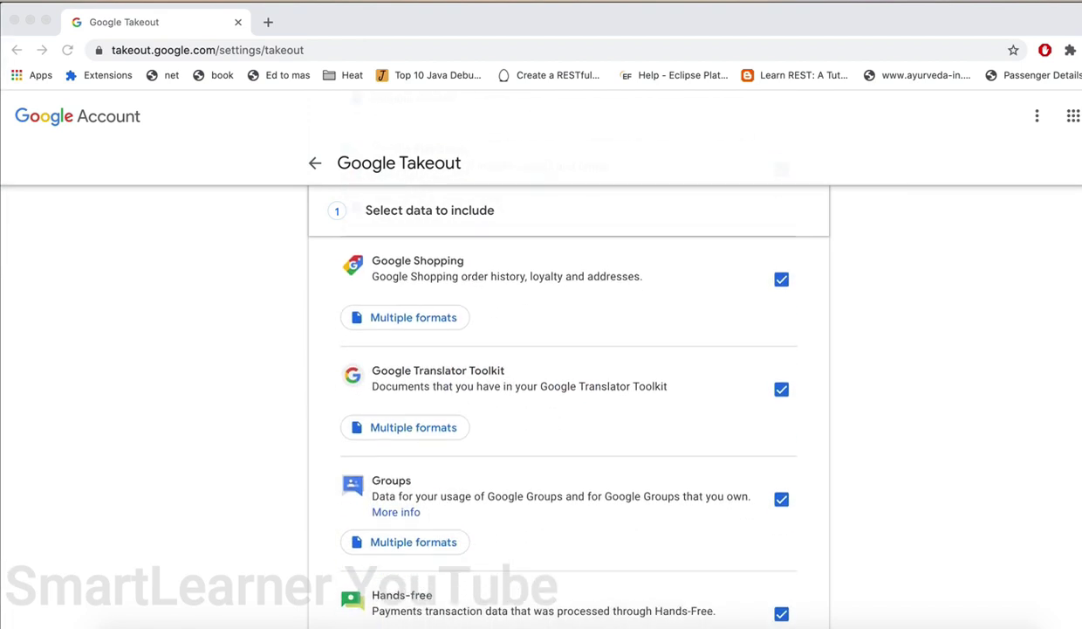
scroll(551, 393, down, 20)
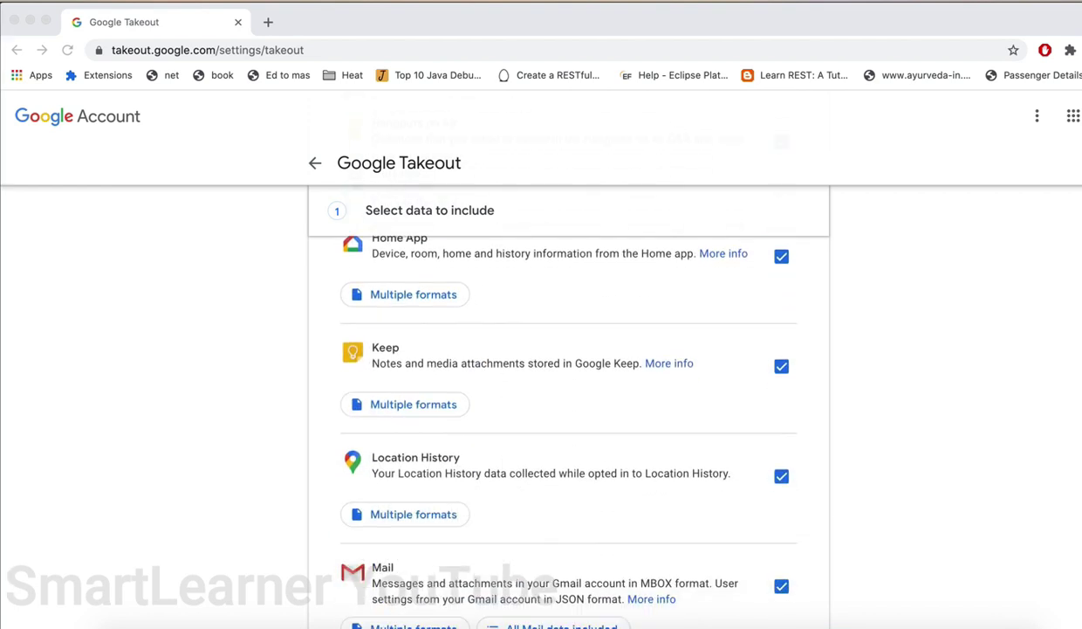
scroll(551, 393, down, 6)
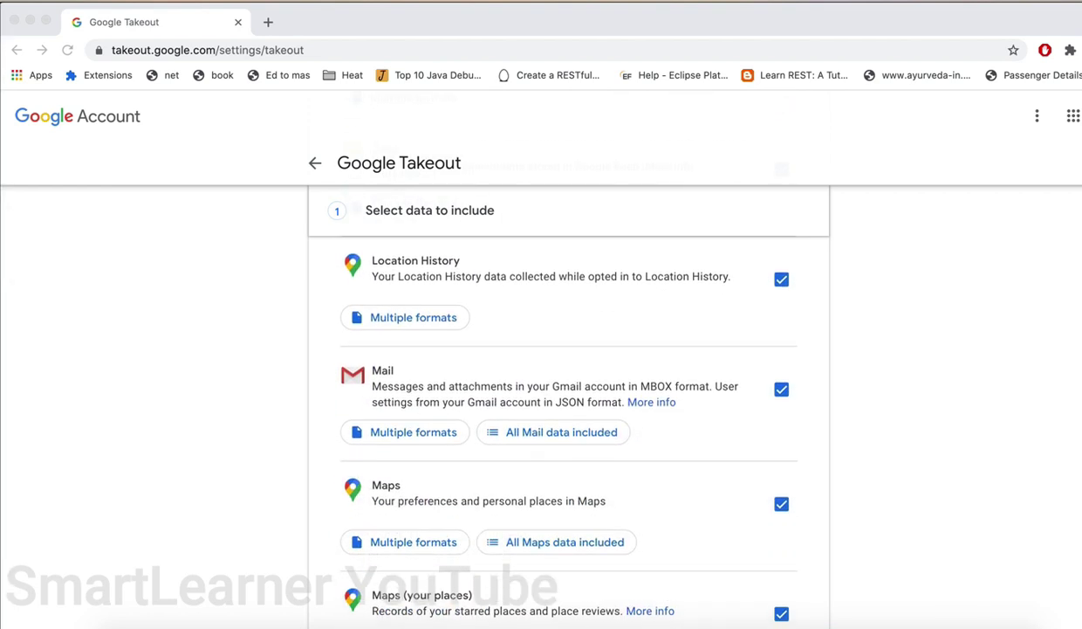
scroll(551, 393, down, 4)
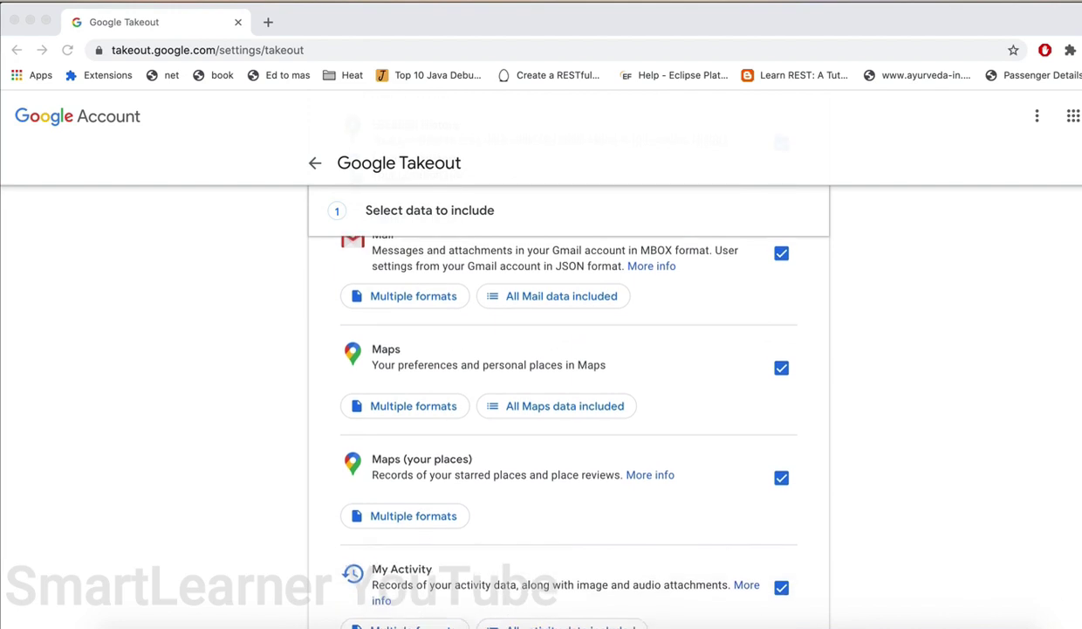
scroll(550, 393, down, 7)
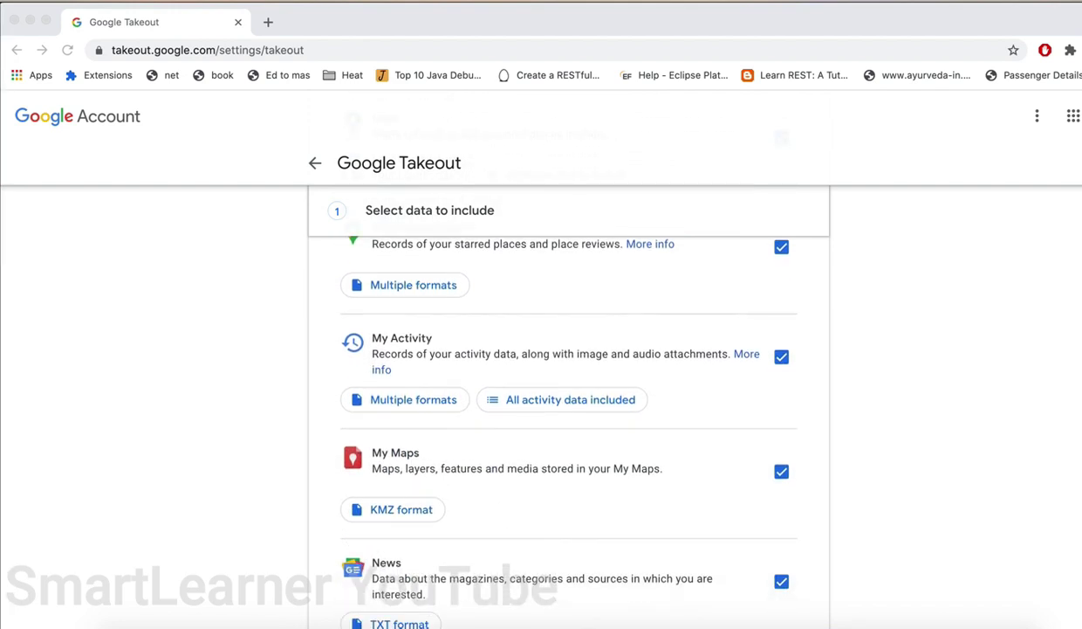
scroll(551, 393, down, 2)
scroll(551, 393, up, 8)
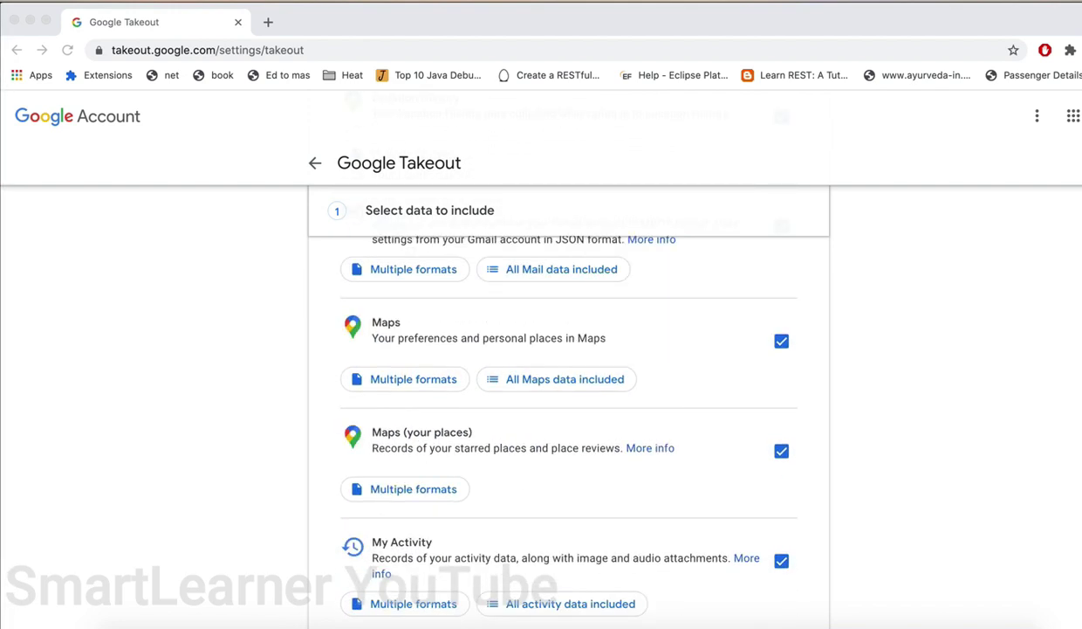
scroll(568, 411, up, 20)
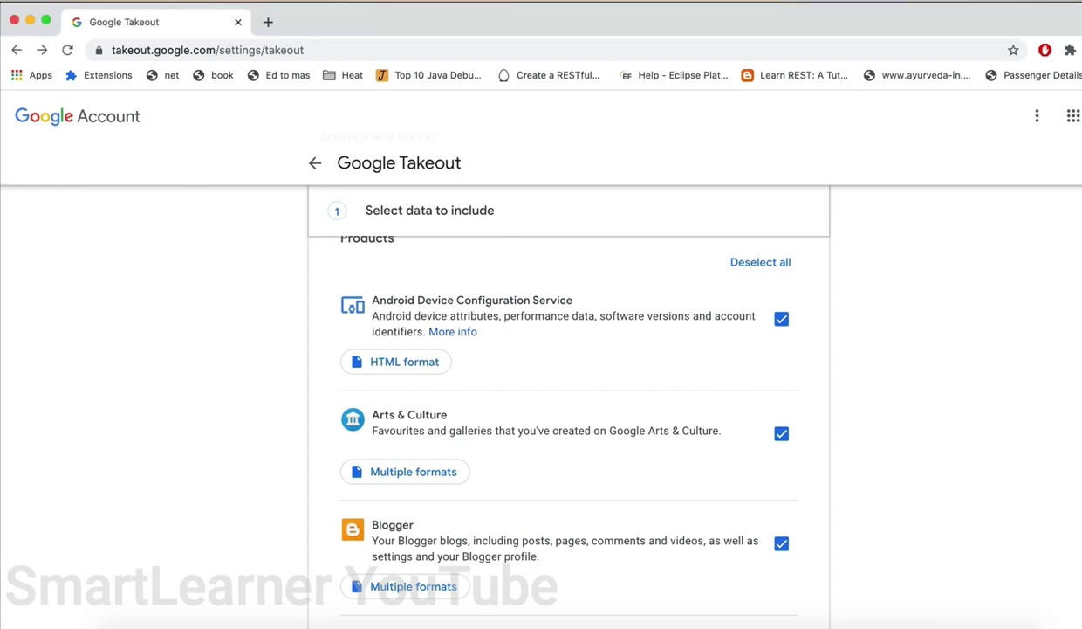
scroll(568, 419, down, 2)
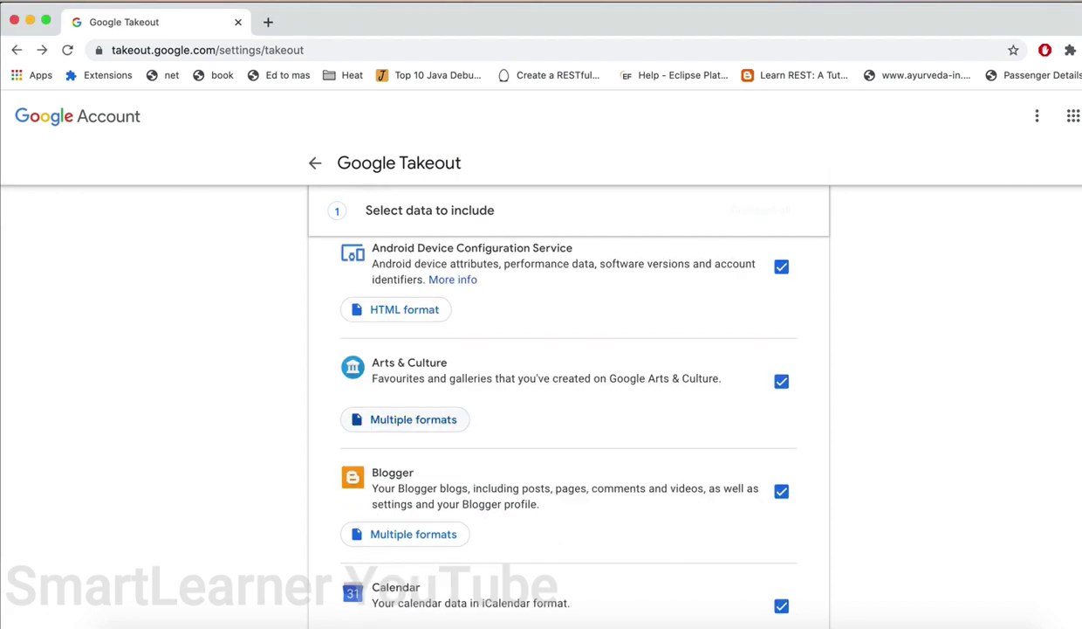
click(413, 419)
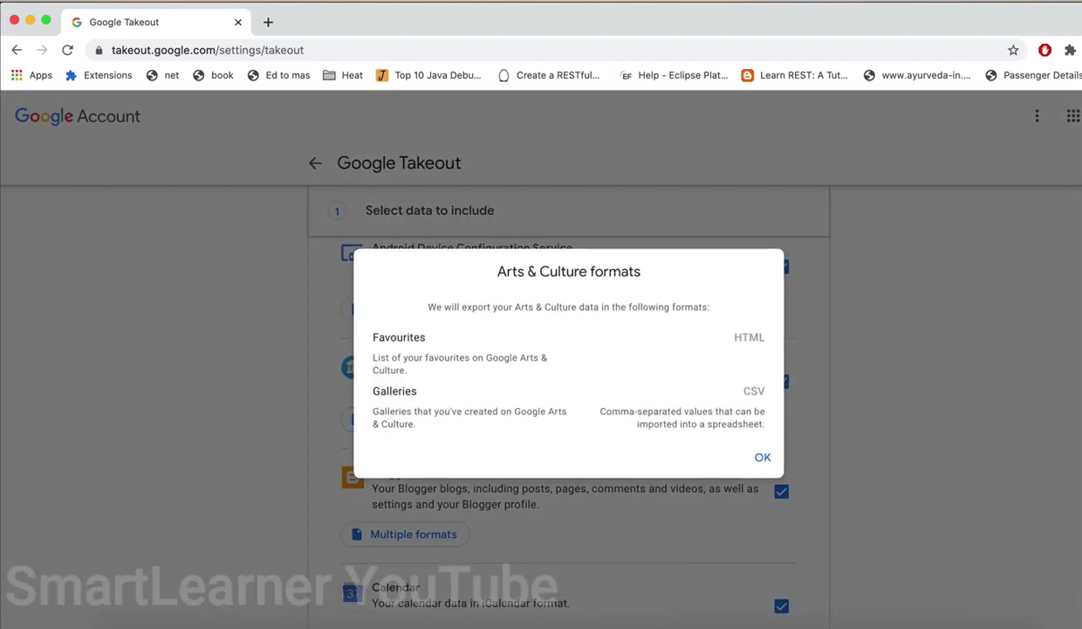
click(761, 457)
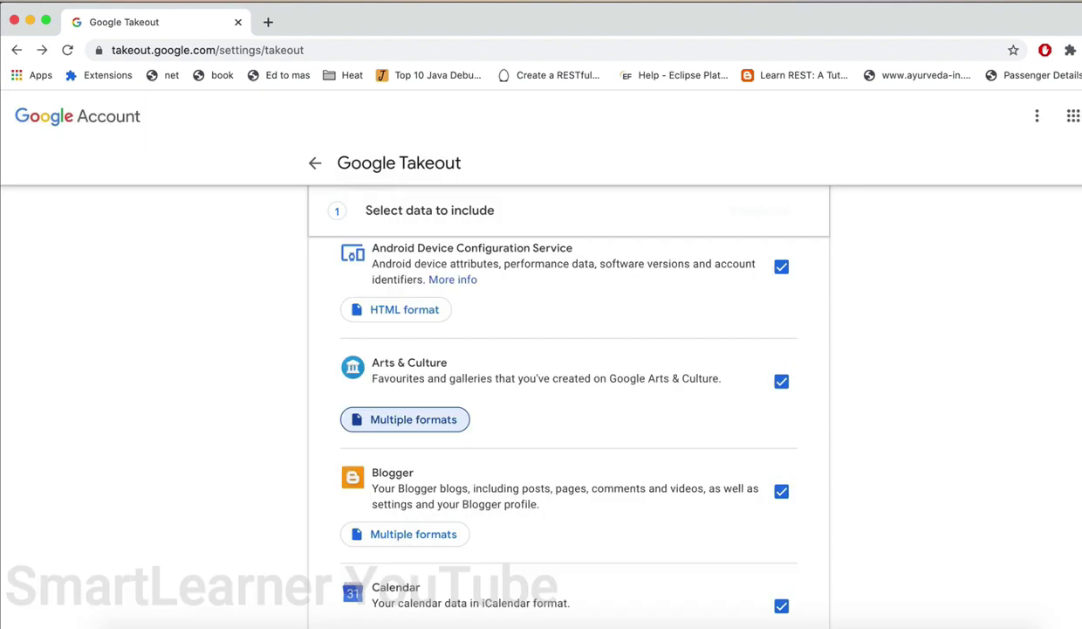
Step: Restrict the Chrome data to BrowserHistory only, then deselect every product
scroll(524, 393, down, 5)
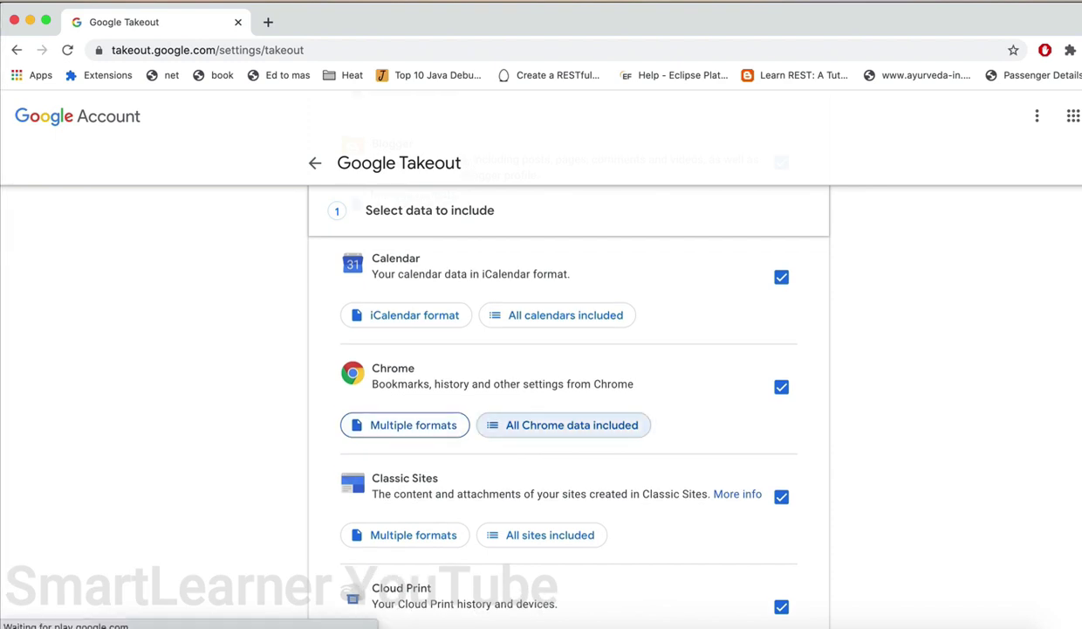
click(572, 425)
click(505, 265)
click(484, 359)
key(Return)
scroll(542, 401, up, 5)
click(760, 319)
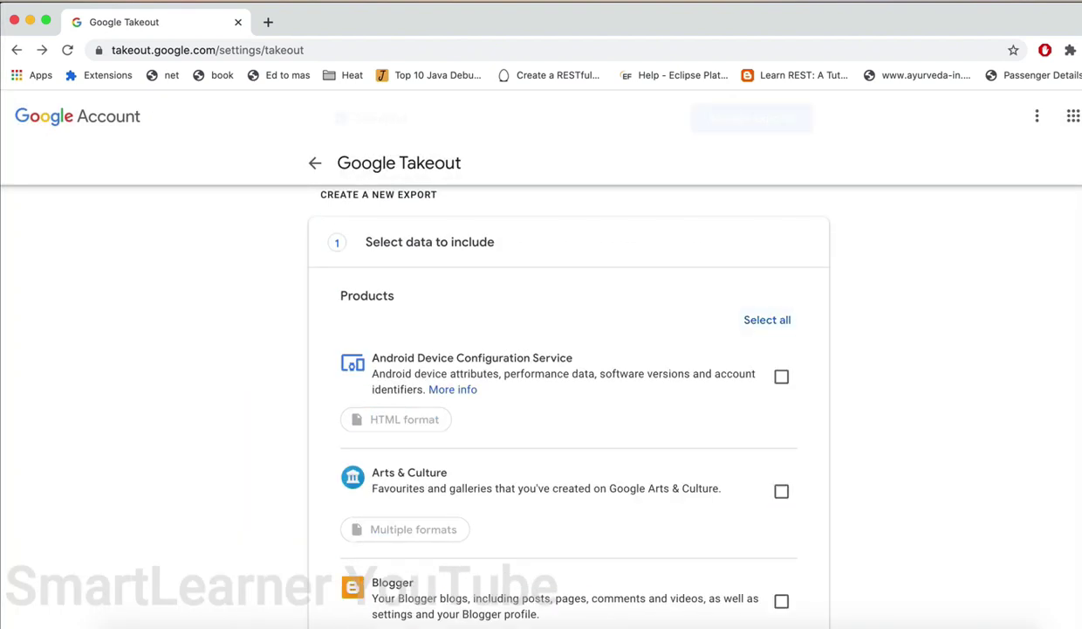
Step: Tick Fit and confirm all its data types, including Activities and Daily Aggregations, are included
scroll(567, 402, down, 5)
scroll(768, 366, down, 10)
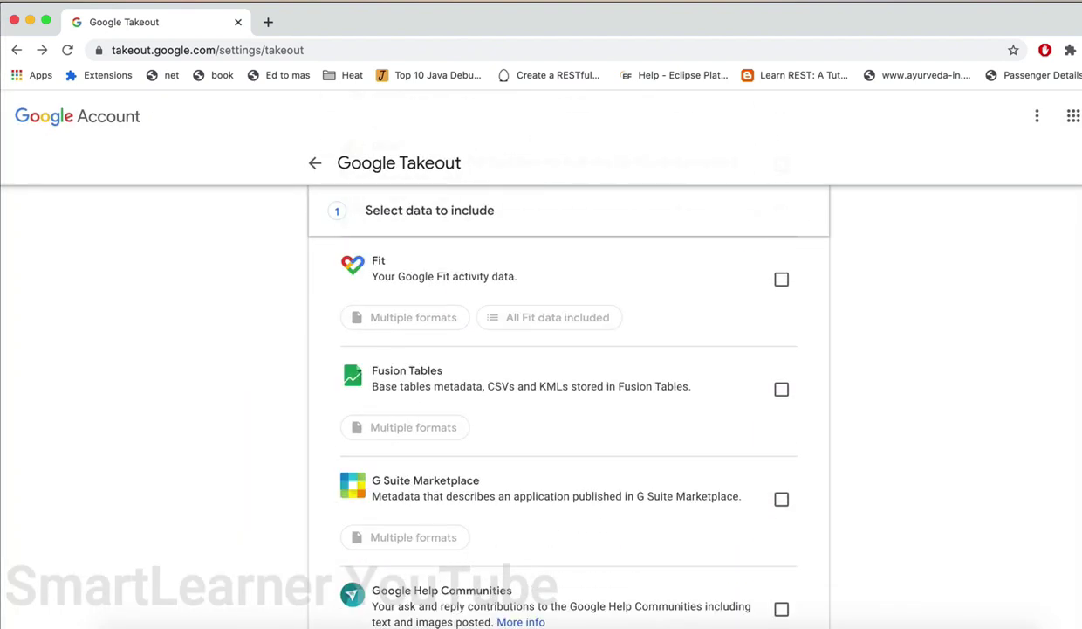
click(781, 279)
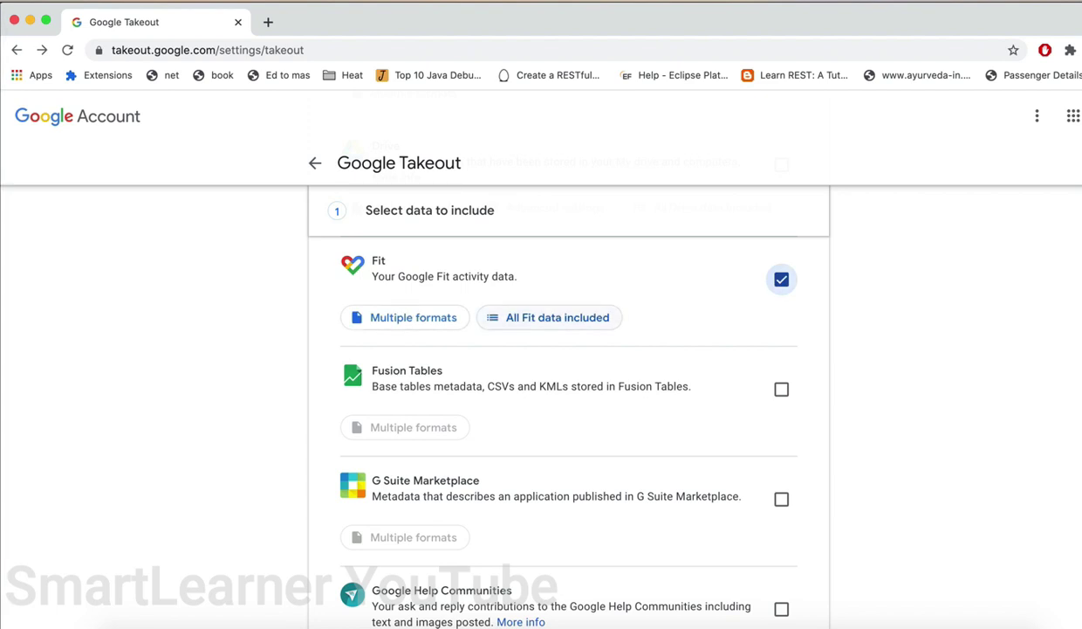
click(549, 317)
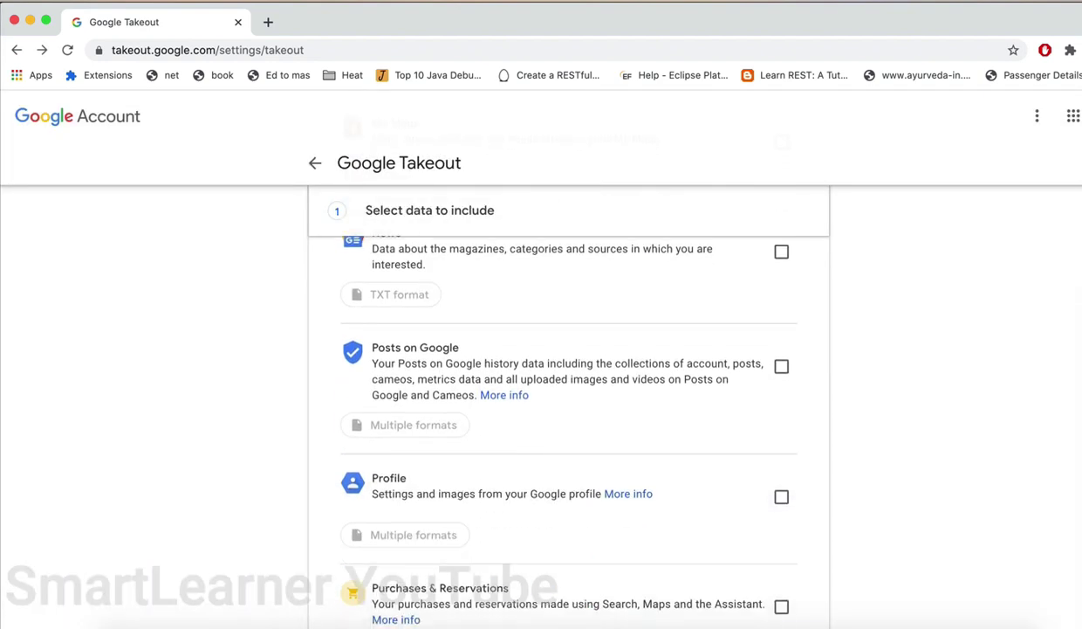
scroll(567, 393, down, 10)
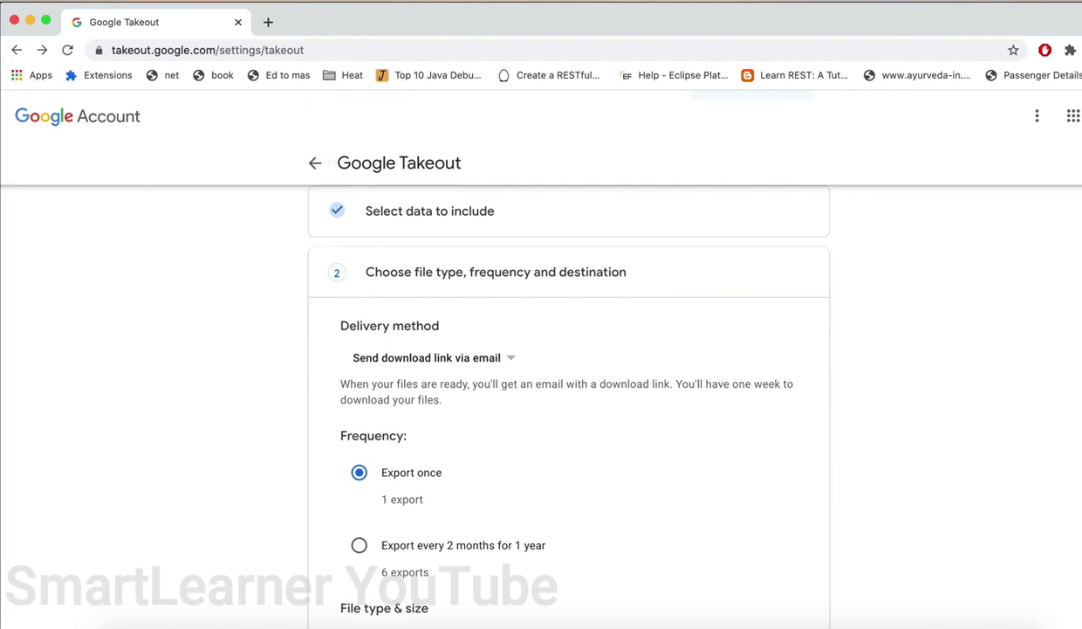
Step: Review the emailed-link, one-time export and .zip settings, then open the 2 GB size list
scroll(569, 393, down, 2)
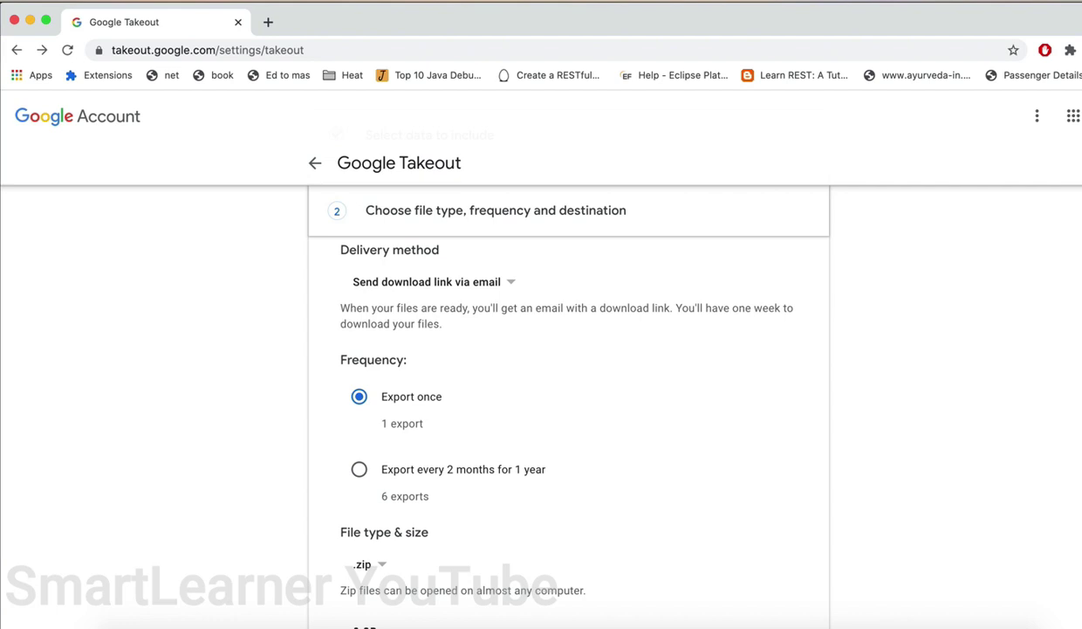
scroll(568, 393, down, 1)
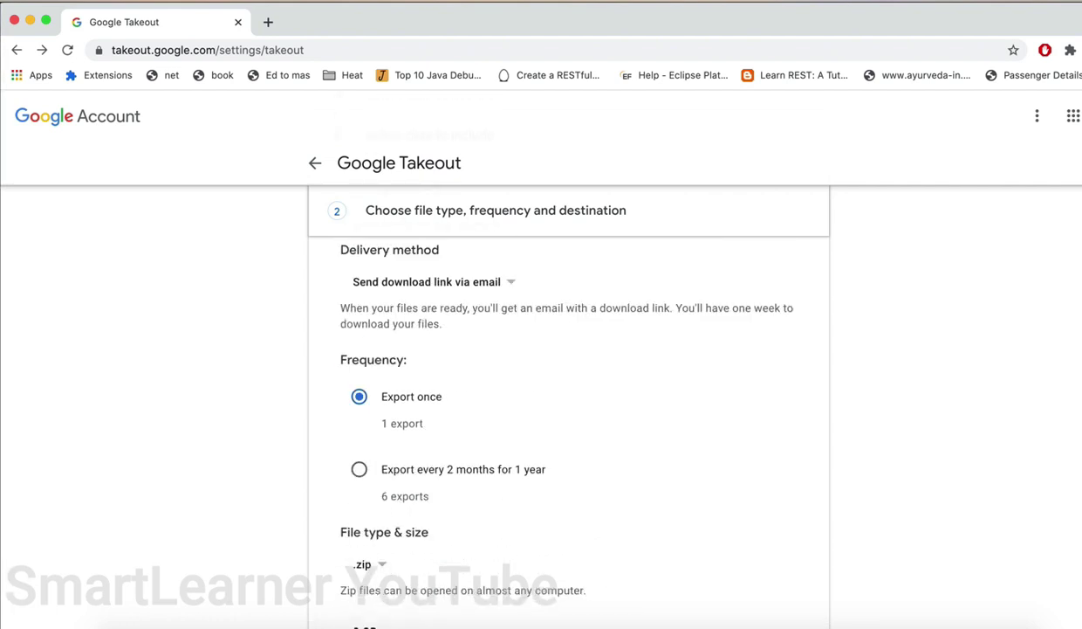
scroll(569, 393, down, 3)
scroll(569, 393, up, 3)
scroll(568, 393, down, 1)
scroll(569, 393, down, 2)
scroll(569, 393, up, 2)
scroll(568, 393, down, 2)
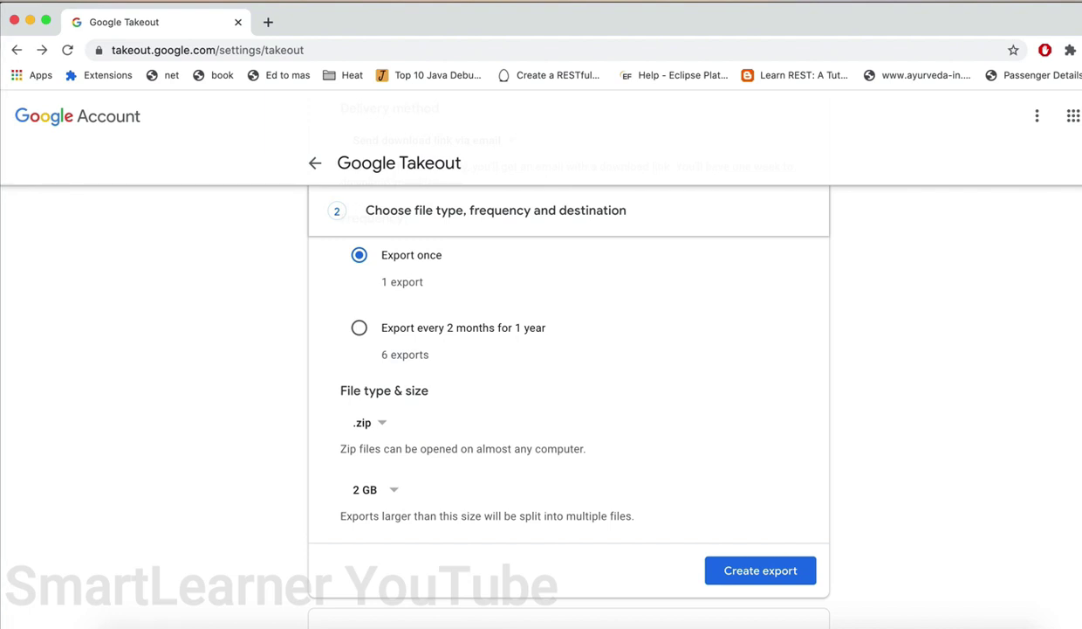
click(365, 489)
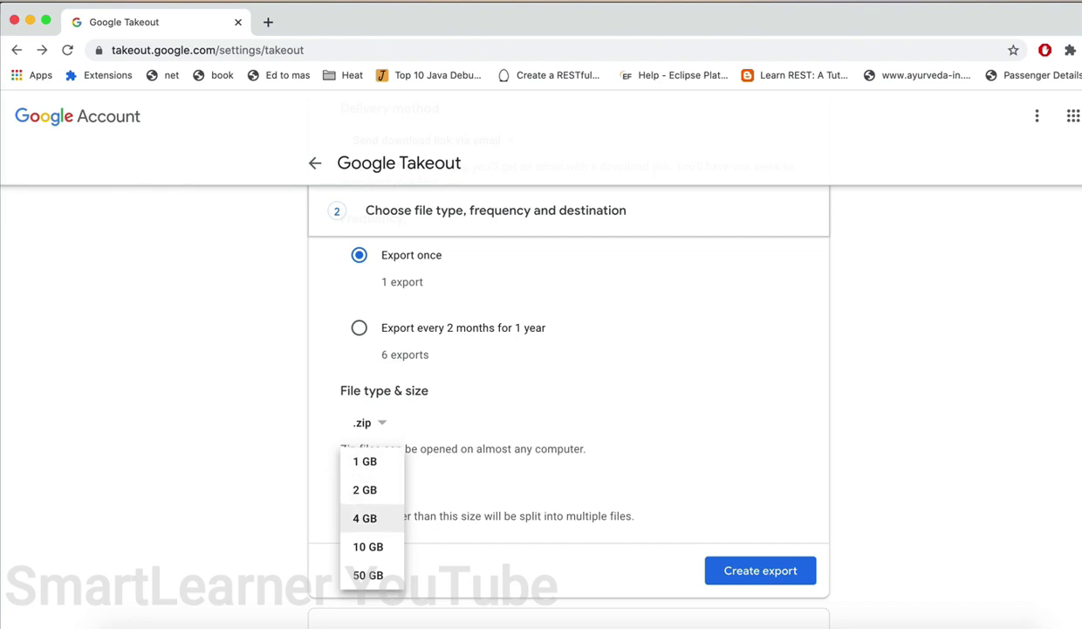
Step: Keep 2 GB as the archive size and create the one-time Fit export
key(Return)
scroll(568, 392, down, 2)
key(Return)
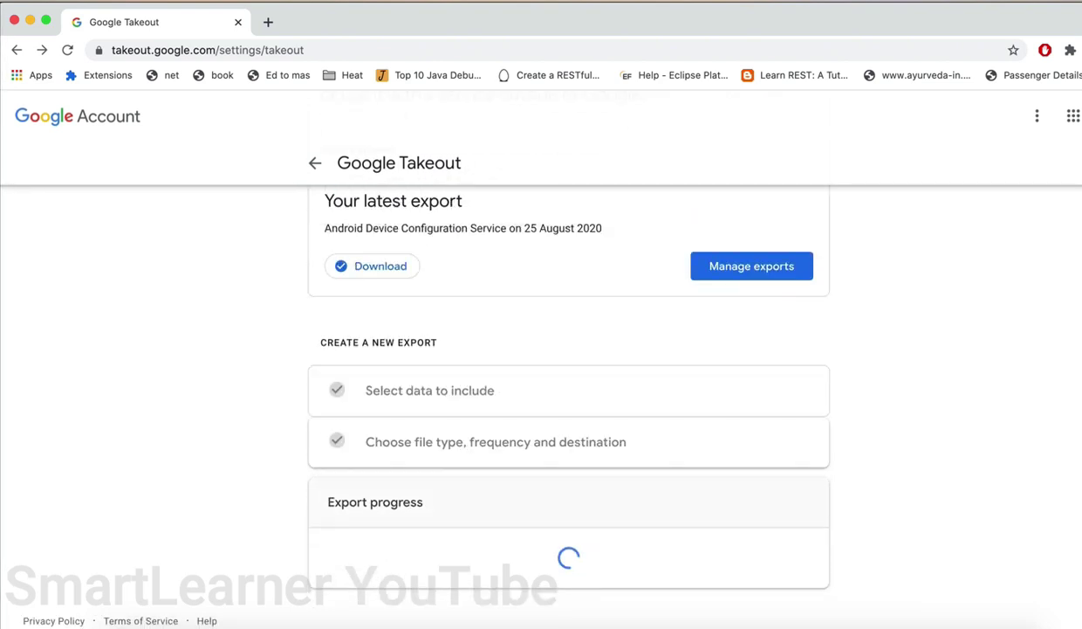
scroll(568, 393, down, 1)
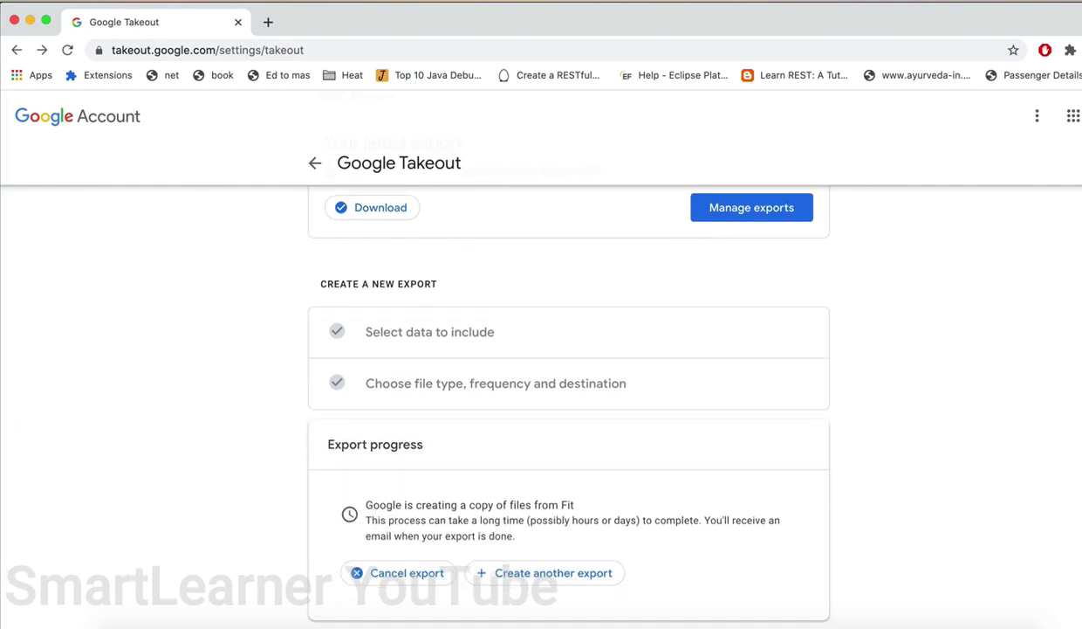
scroll(568, 393, up, 1)
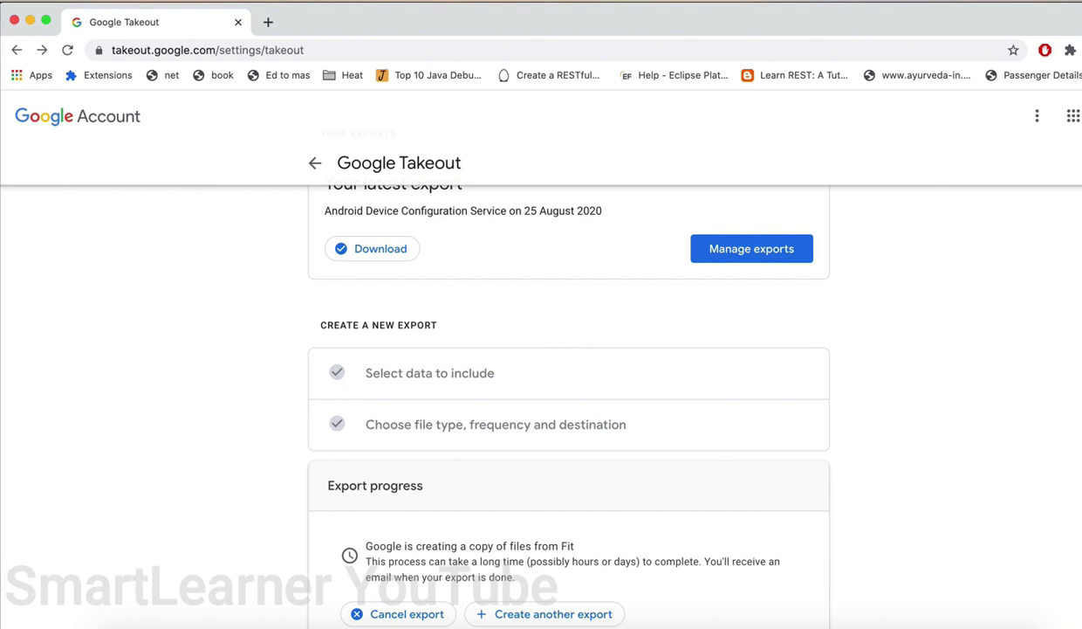
Step: Go to Manage exports and download the 2.5 MB Fit archive
click(752, 248)
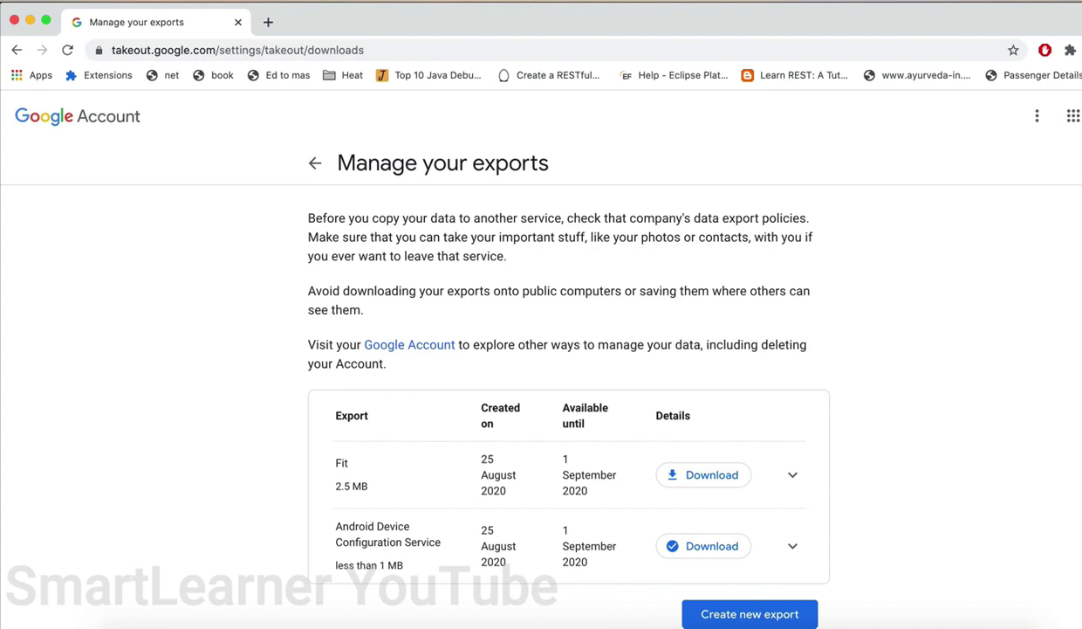
click(704, 474)
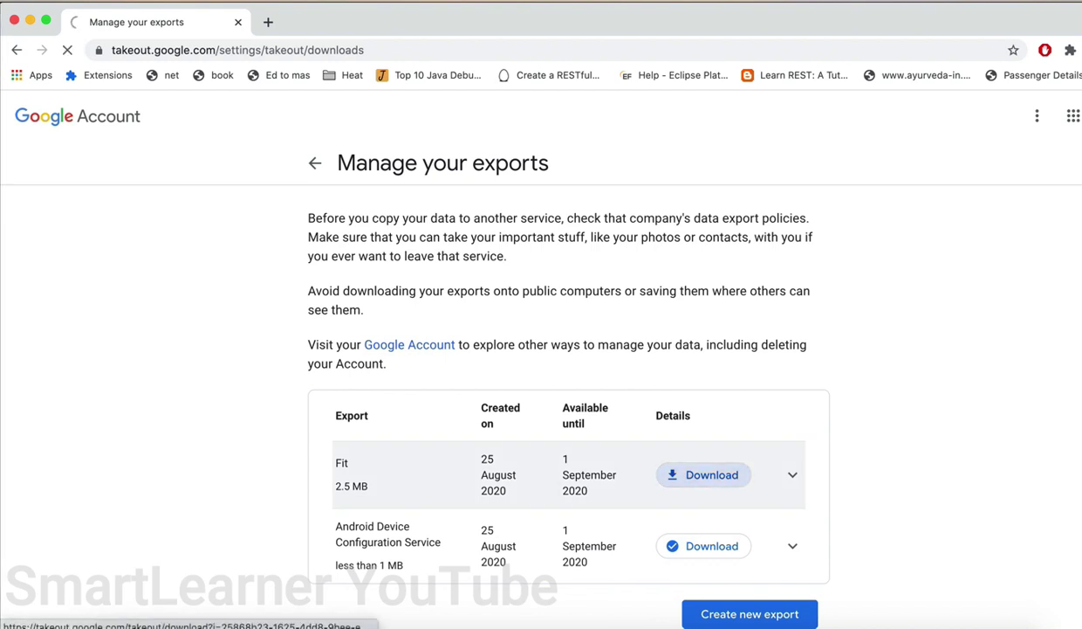